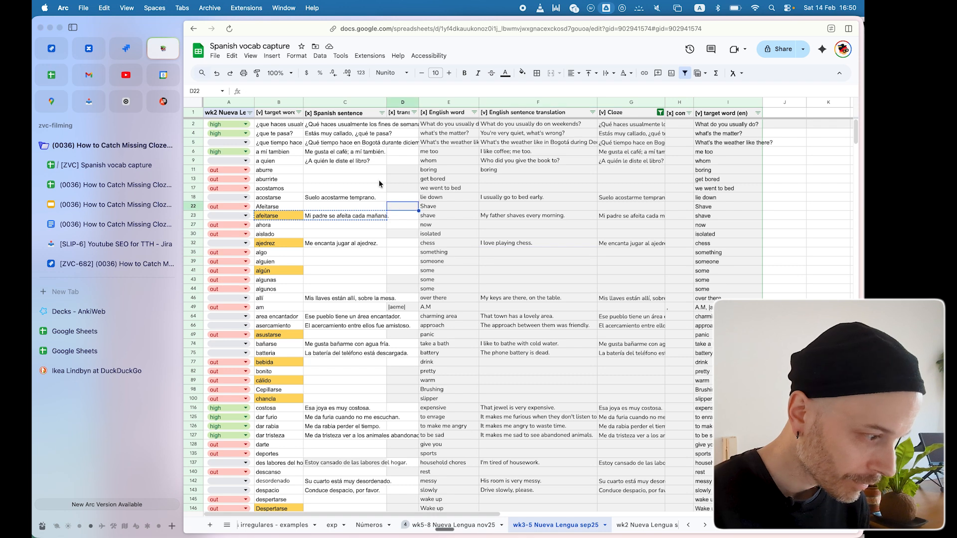
# Step: Examine the target words, English sentence translations and Spanish sentences in the filtered wk3-5 Nueva Lengua sep25 sheet
pyautogui.click(328, 182)
pyautogui.click(267, 102)
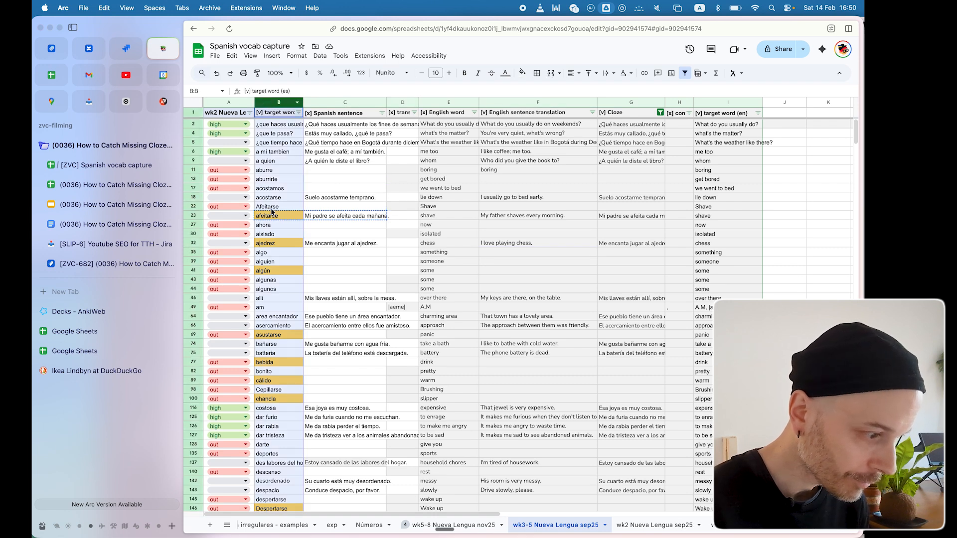
pyautogui.click(281, 171)
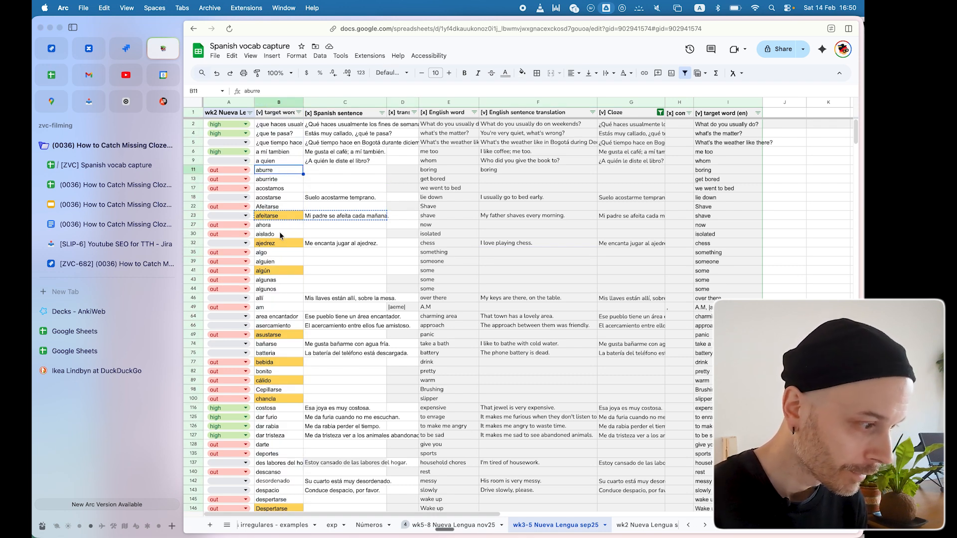
pyautogui.click(502, 126)
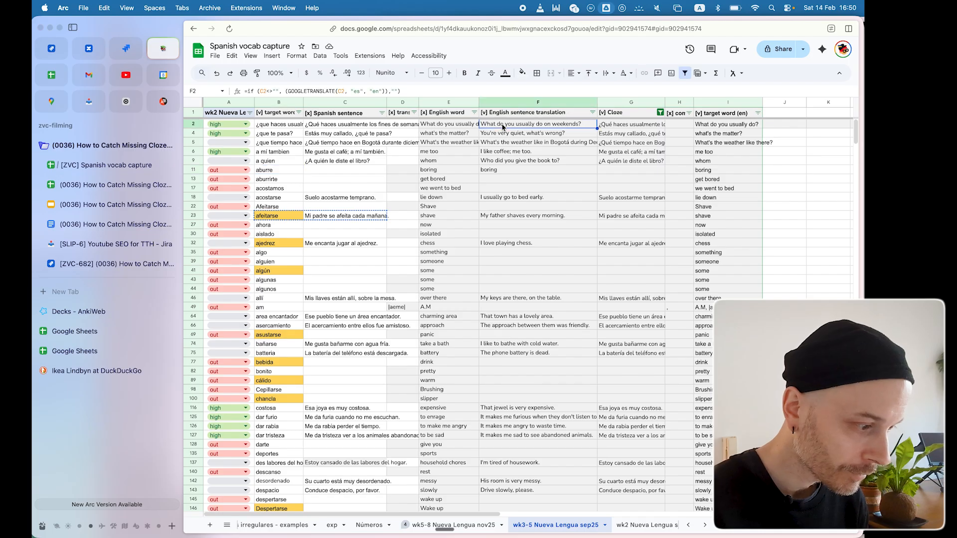
pyautogui.click(514, 197)
pyautogui.click(514, 252)
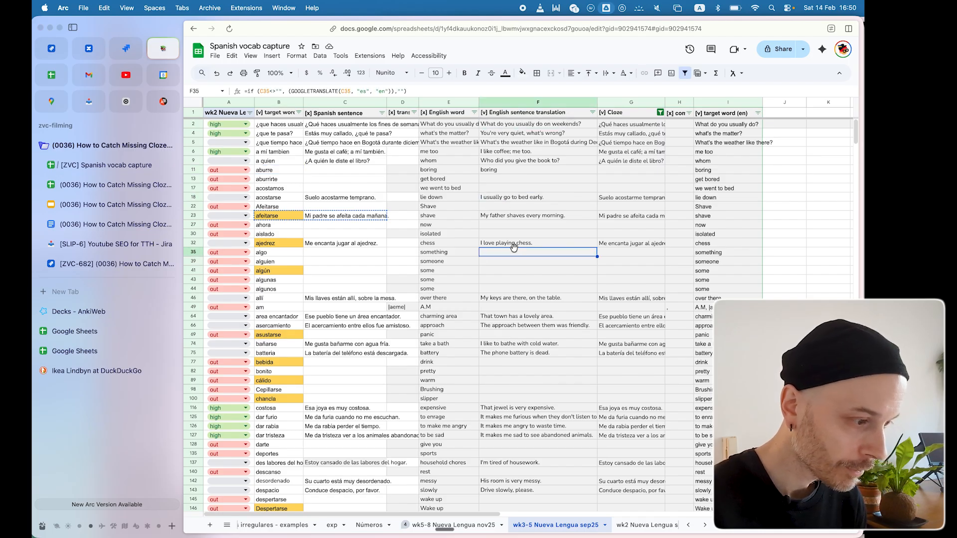
pyautogui.click(345, 102)
pyautogui.click(344, 159)
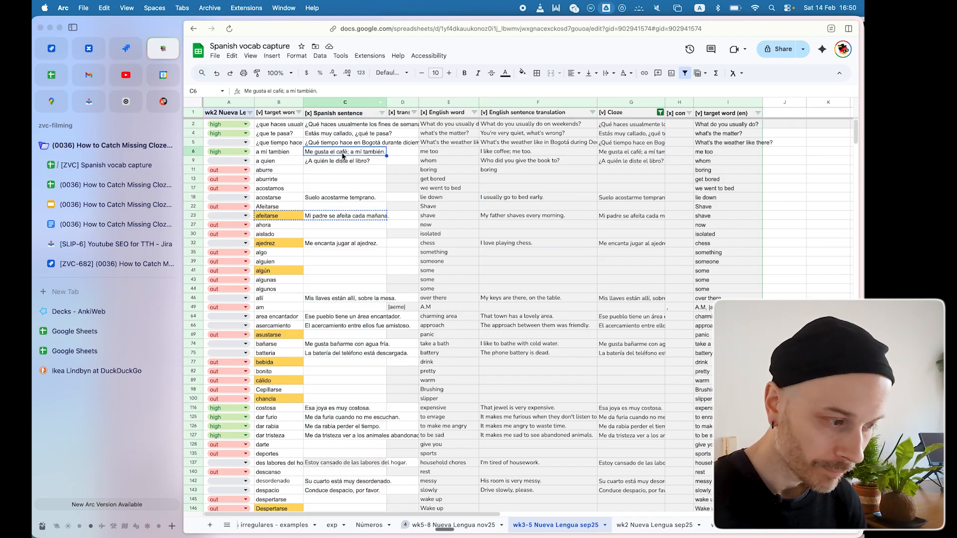
pyautogui.click(360, 198)
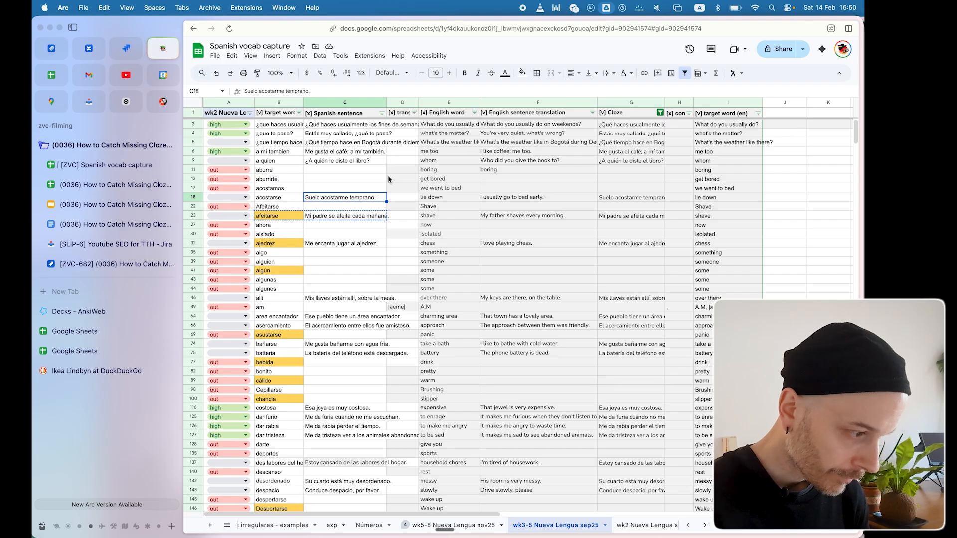
# Step: View the list of saved filter views, close it without choosing one, and return to the Spanish sentence for acostarse
pyautogui.click(702, 74)
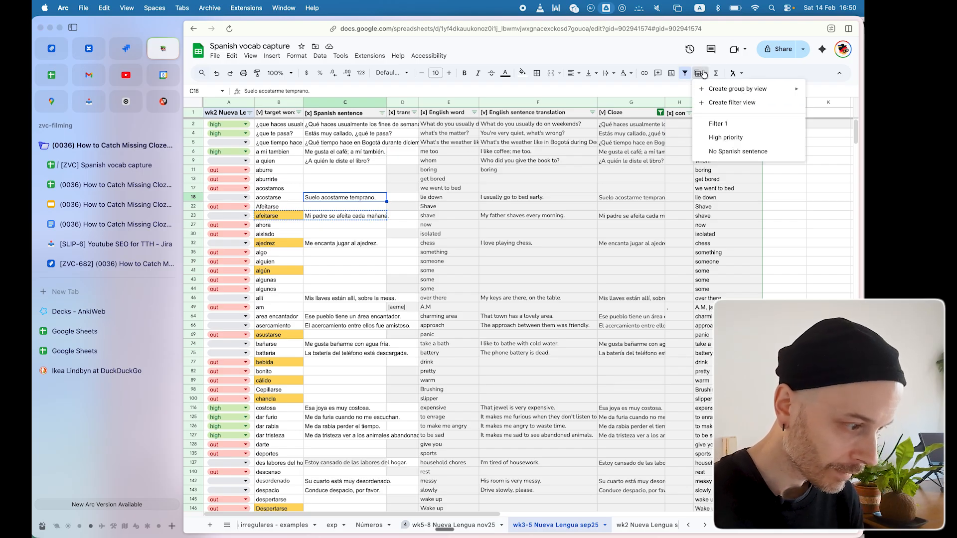
pyautogui.click(524, 234)
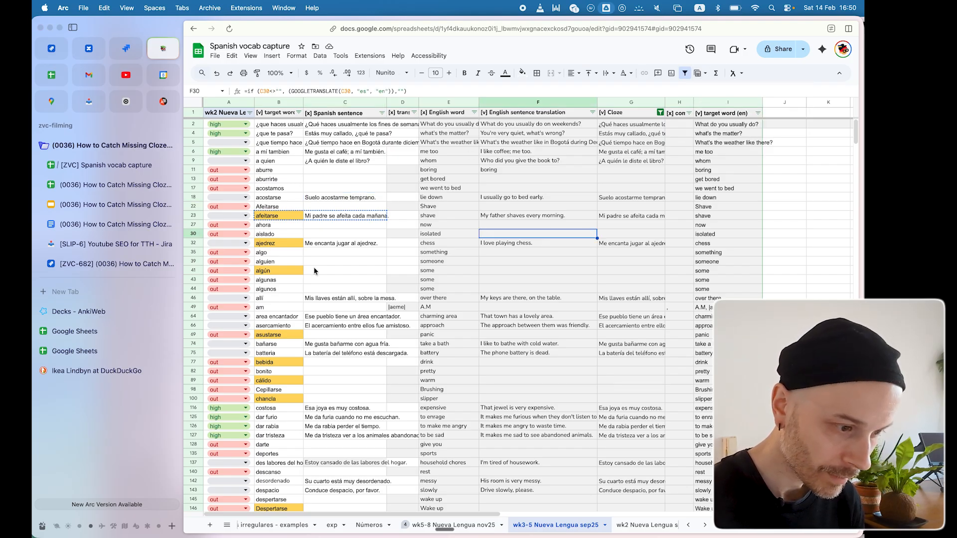
pyautogui.click(329, 198)
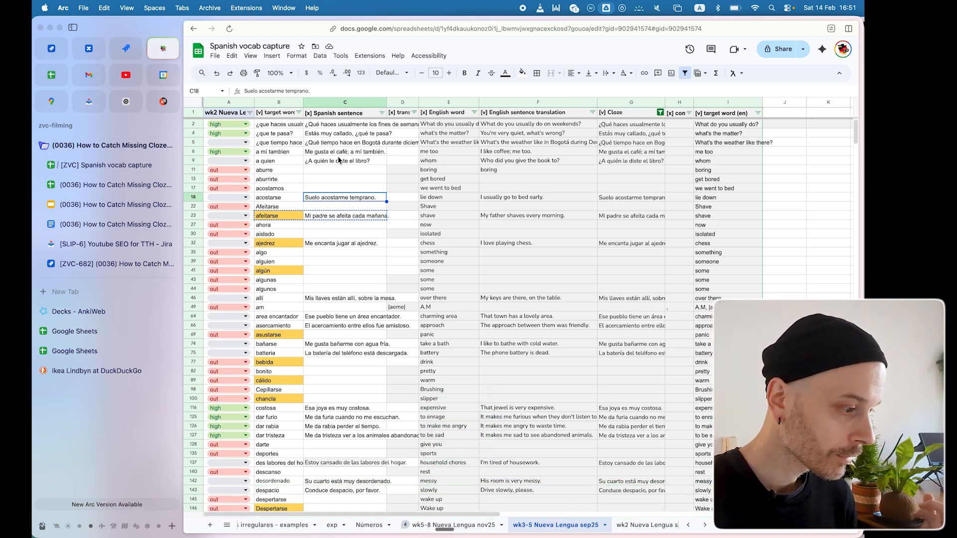
# Step: Switch to the [ZVC] Spanish vocab capture spreadsheet and bring the first vocabulary rows of the new sheet into view
pyautogui.click(114, 164)
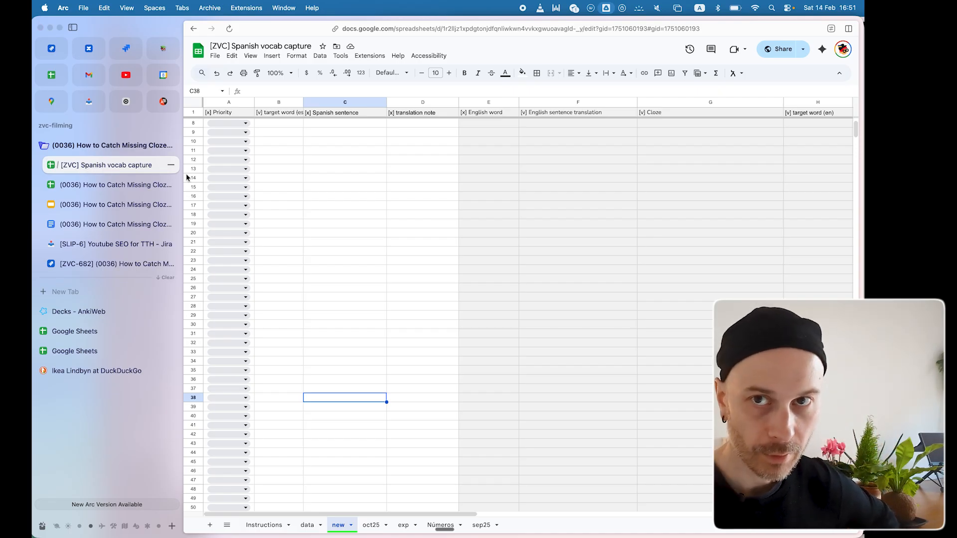
pyautogui.scroll(3, 432, 222)
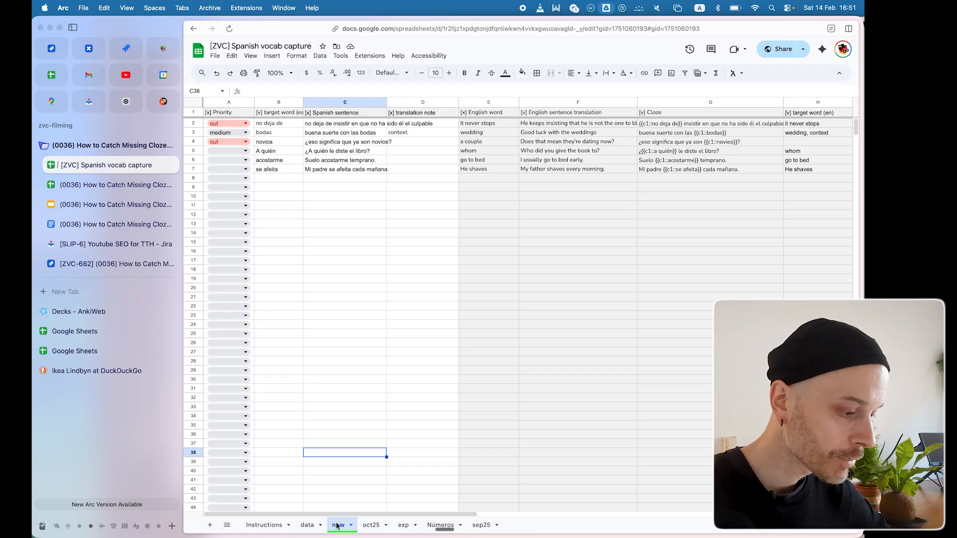
pyautogui.click(432, 232)
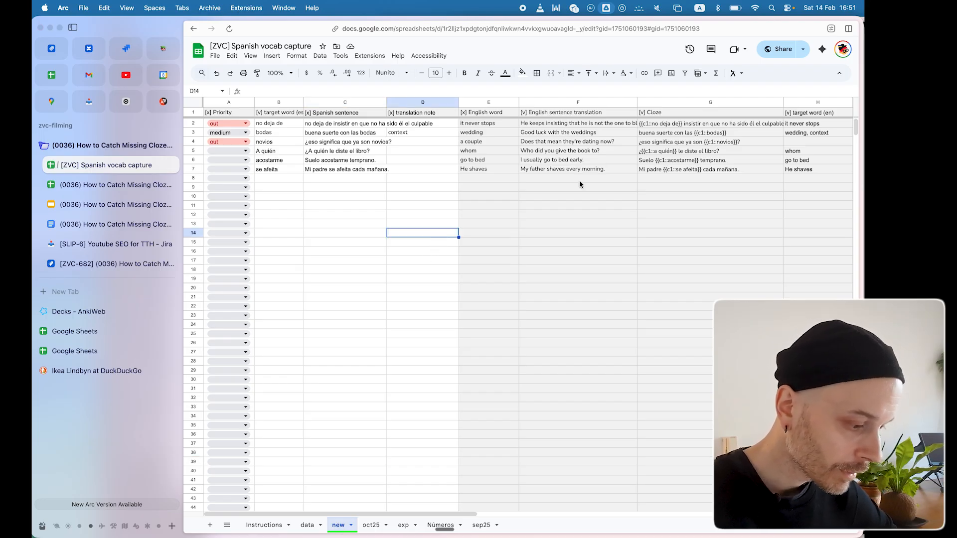
pyautogui.click(346, 216)
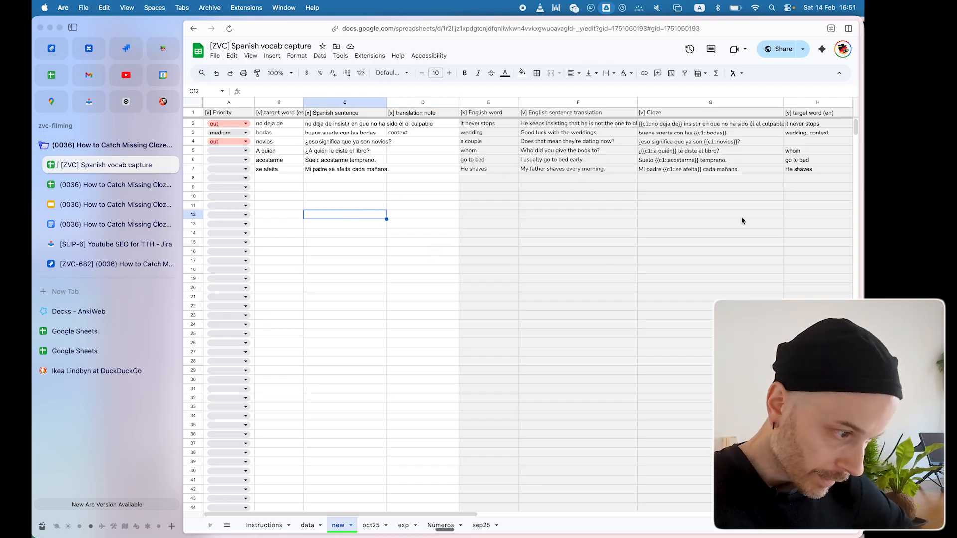
# Step: Examine the Spanish target word column and the English word formula in the new sheet
pyautogui.click(276, 102)
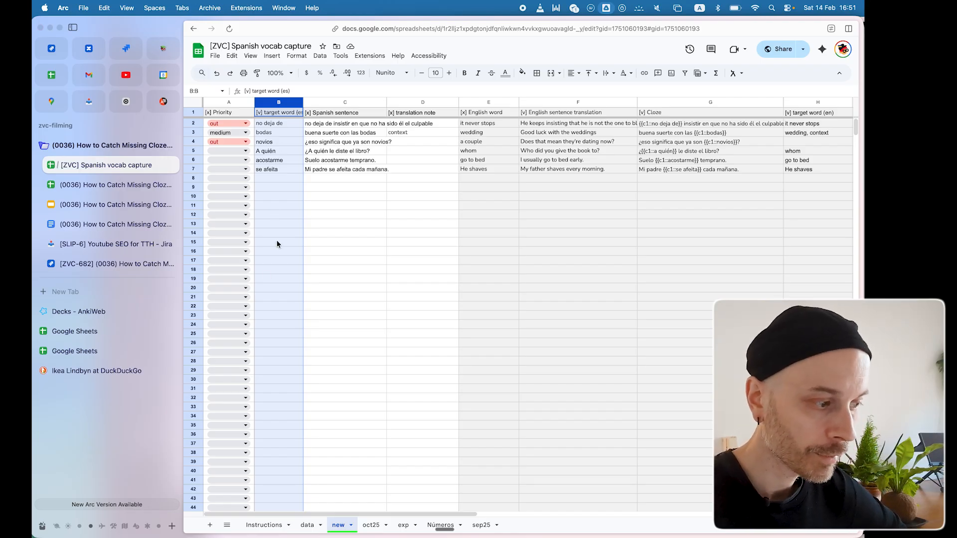
pyautogui.click(274, 187)
pyautogui.click(276, 214)
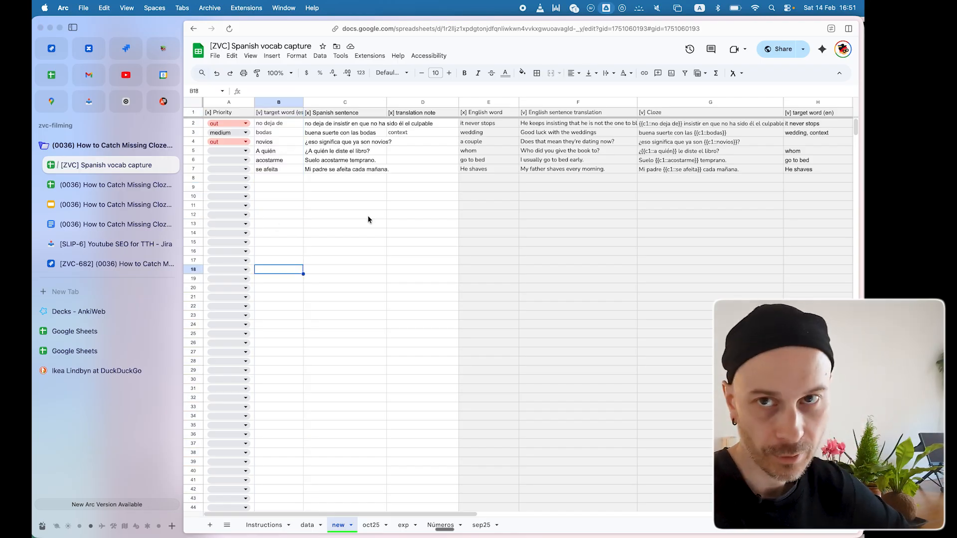
pyautogui.click(525, 236)
pyautogui.click(486, 223)
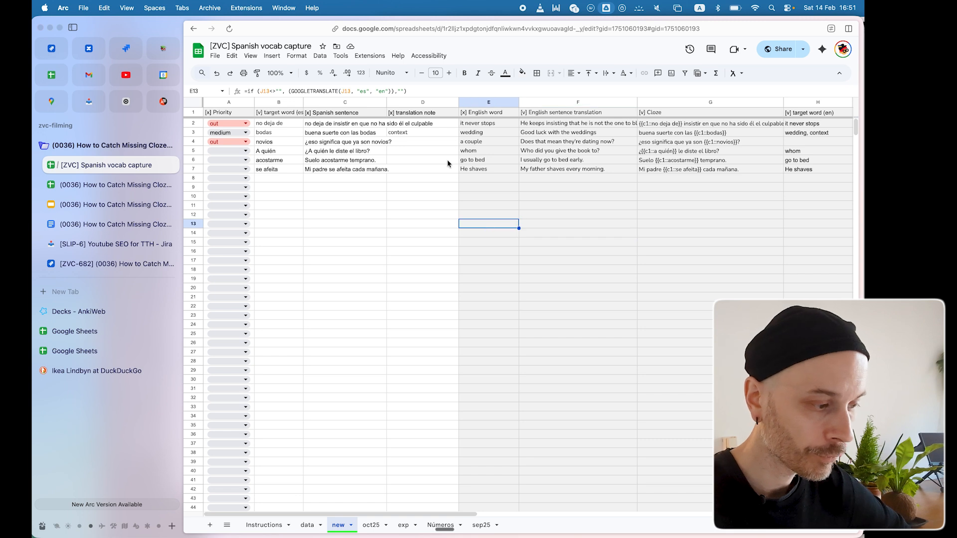
# Step: Compare the target word "no deja de" in row 2 with the same phrase in its Spanish sentence, leaving both cells unedited
pyautogui.click(341, 178)
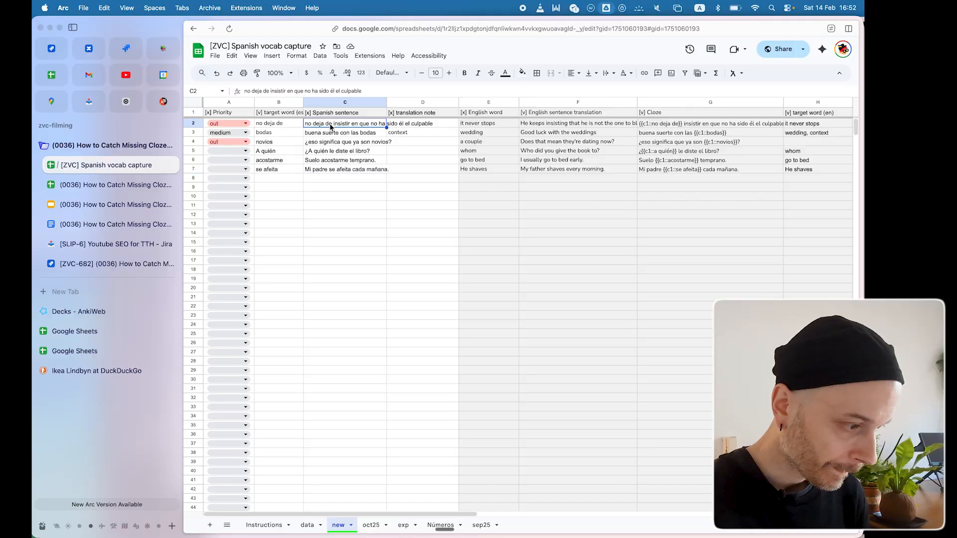
pyautogui.click(275, 124)
pyautogui.doubleClick(261, 124)
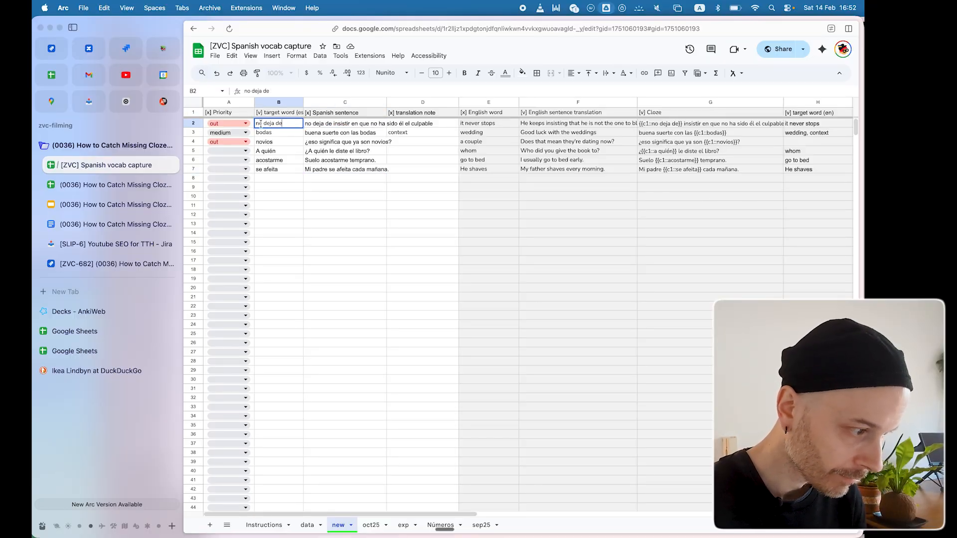
pyautogui.click(269, 134)
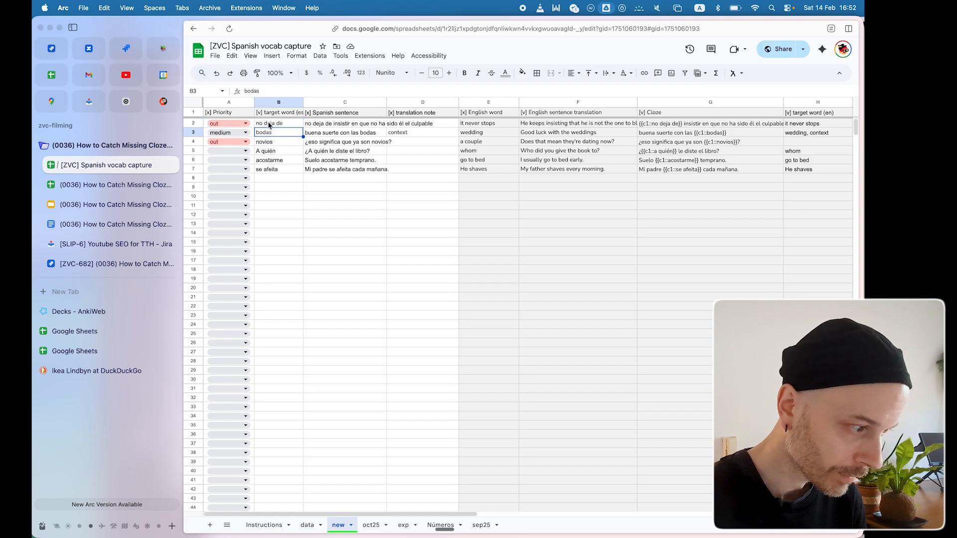
pyautogui.click(280, 125)
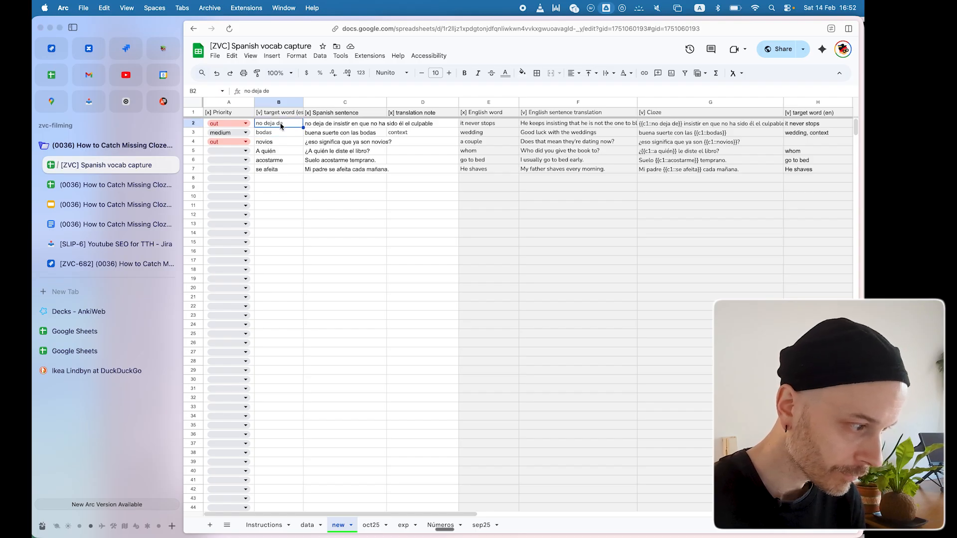
pyautogui.click(334, 125)
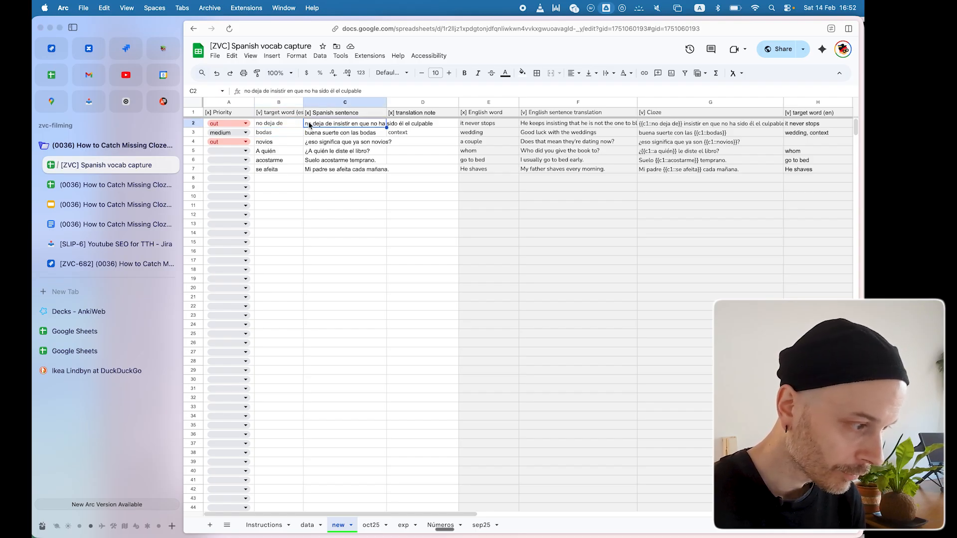
pyautogui.doubleClick(323, 122)
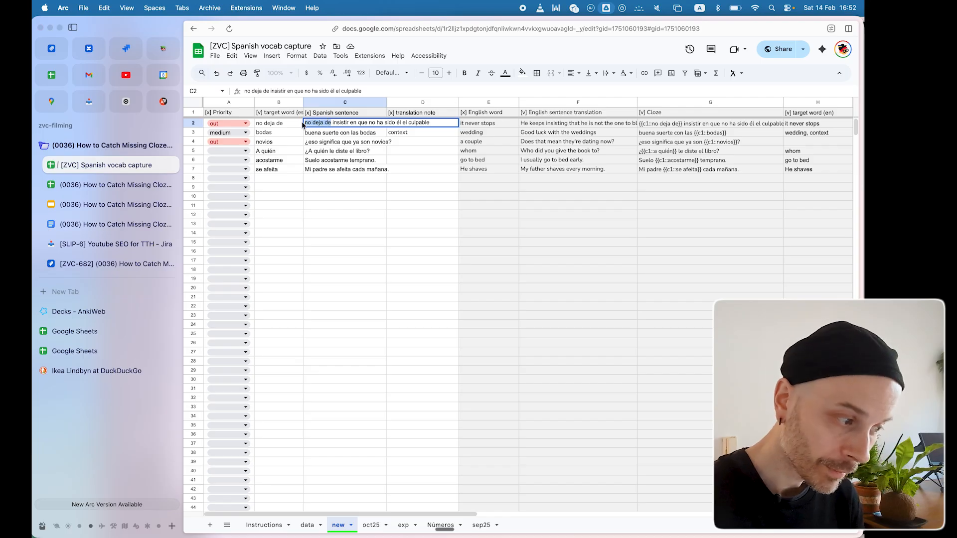
pyautogui.press('Escape')
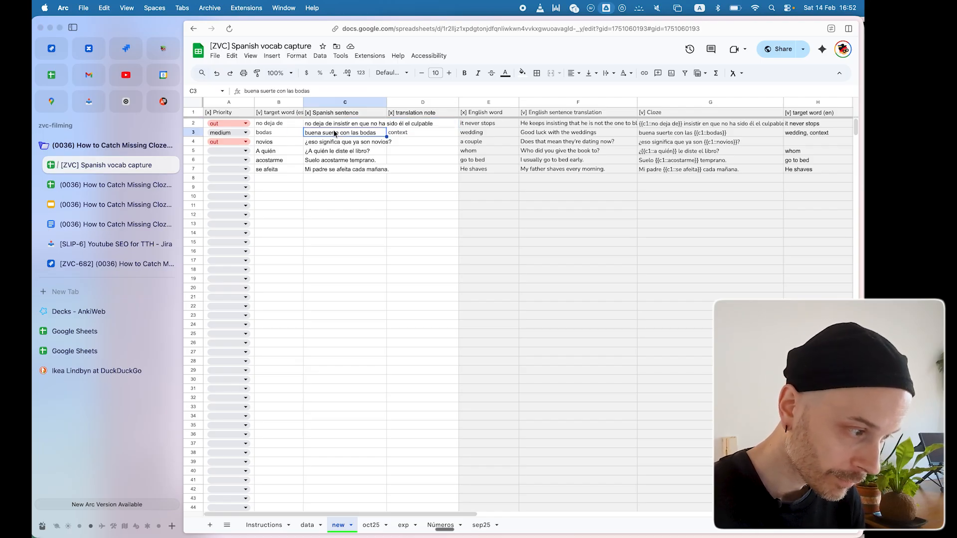
# Step: Examine the Cloze formulas in rows 2 and 3 and how they wrap the target words in {{c1::}} tags
pyautogui.click(657, 127)
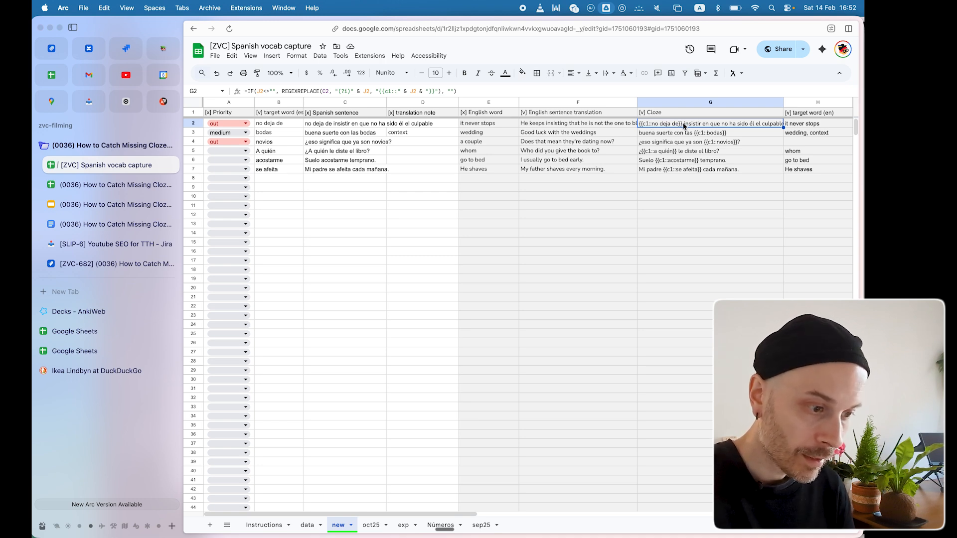
pyautogui.click(672, 134)
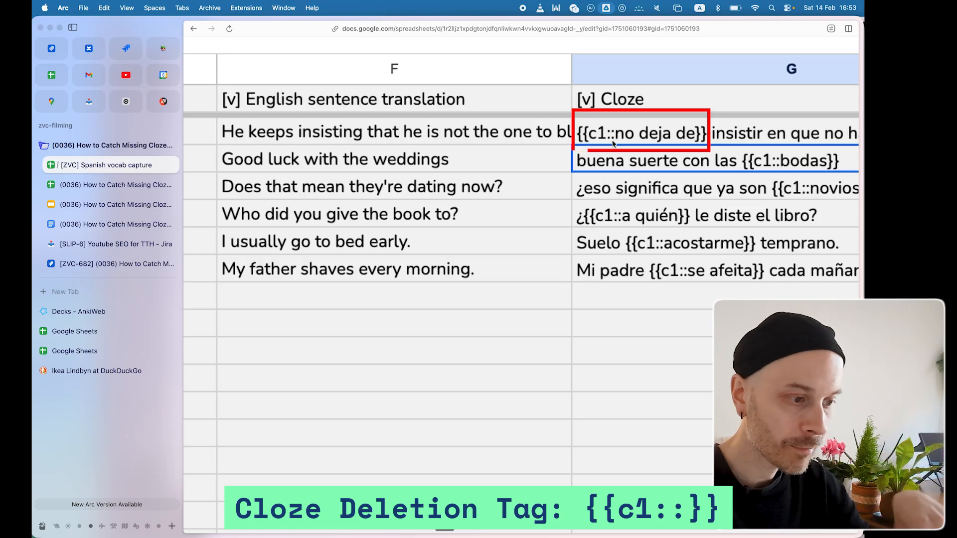
pyautogui.scroll(-4, 615, 152)
pyautogui.scroll(3, 611, 160)
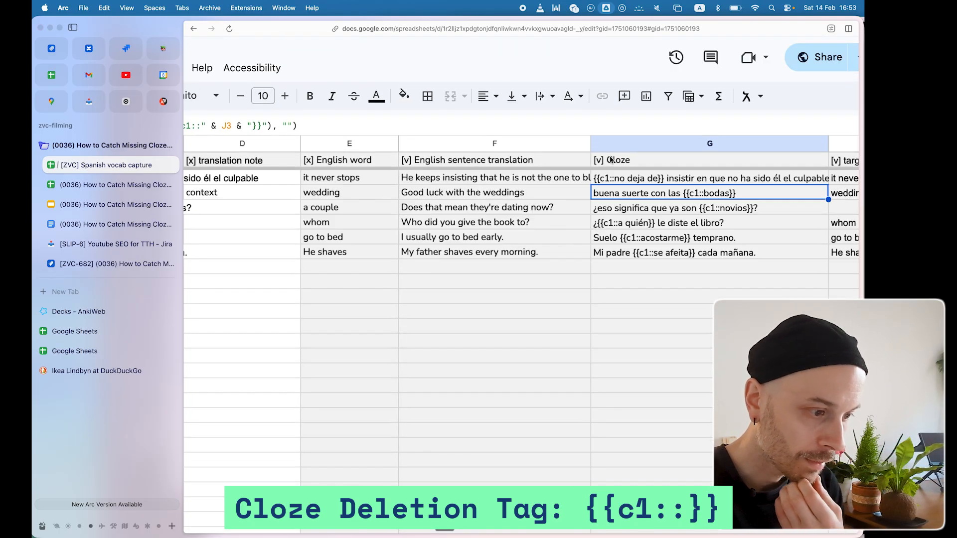
pyautogui.scroll(-1, 611, 162)
pyautogui.scroll(-3, 610, 163)
pyautogui.click(596, 190)
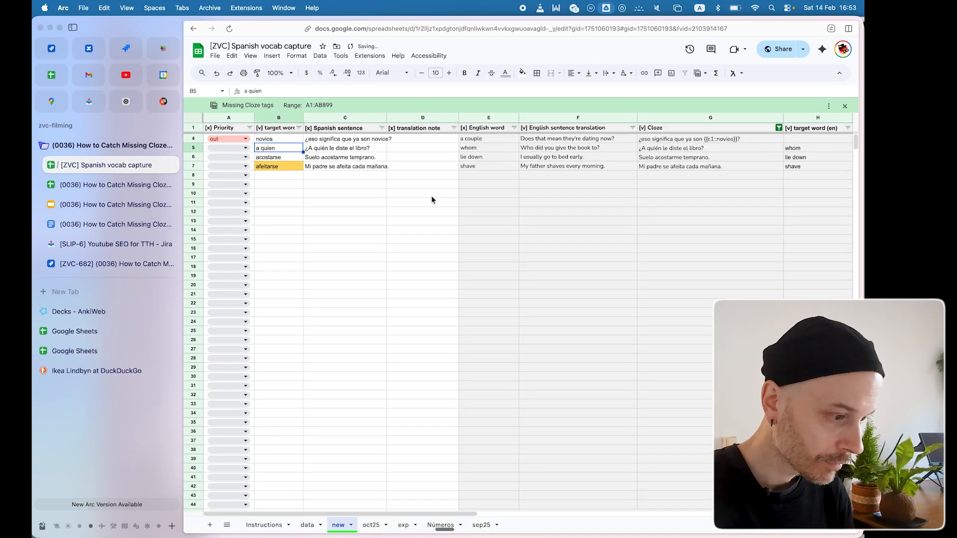
pyautogui.click(432, 200)
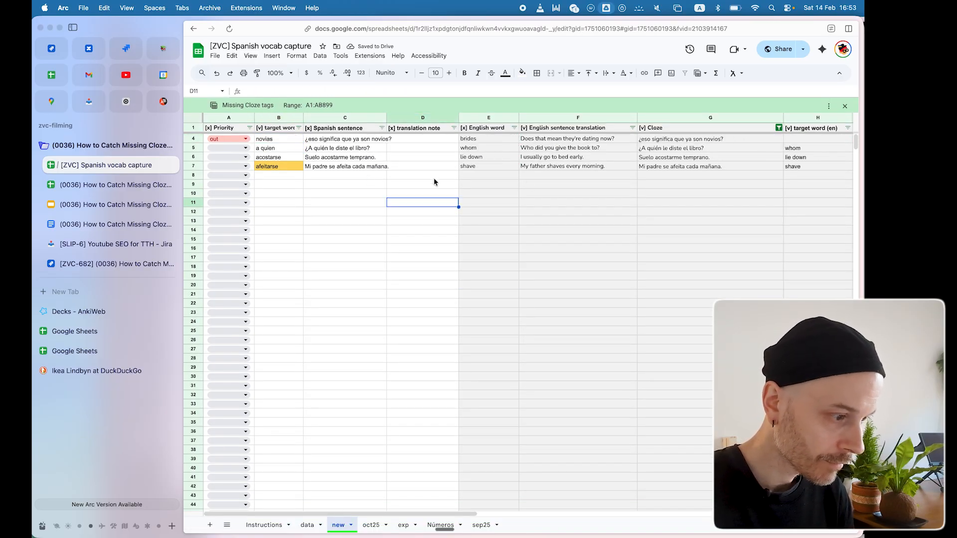